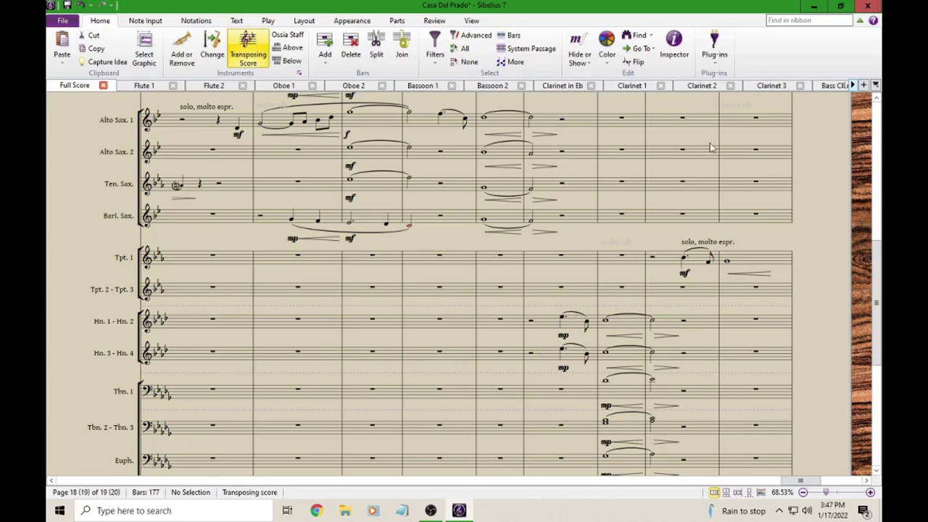
Copy both horn staves from bar 166 beat 3 to bar 168 and paste them at the Alto Sax 1 rest
key("ctrl+alt+f")
left_click(563, 319)
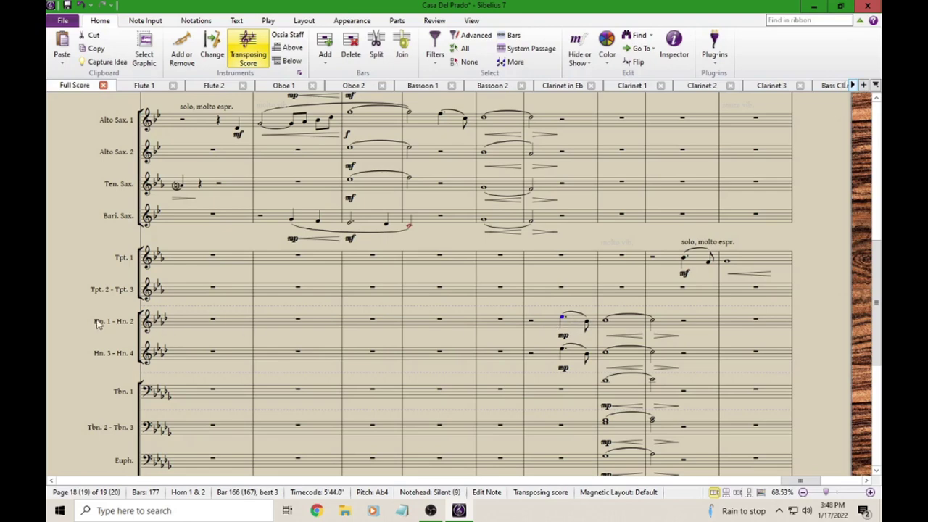
left_click(653, 356, "shift")
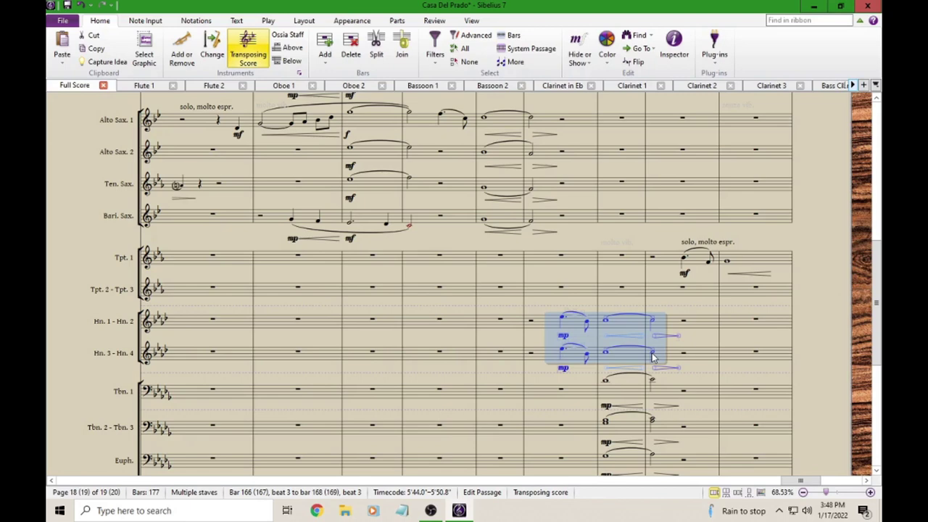
left_click(562, 122)
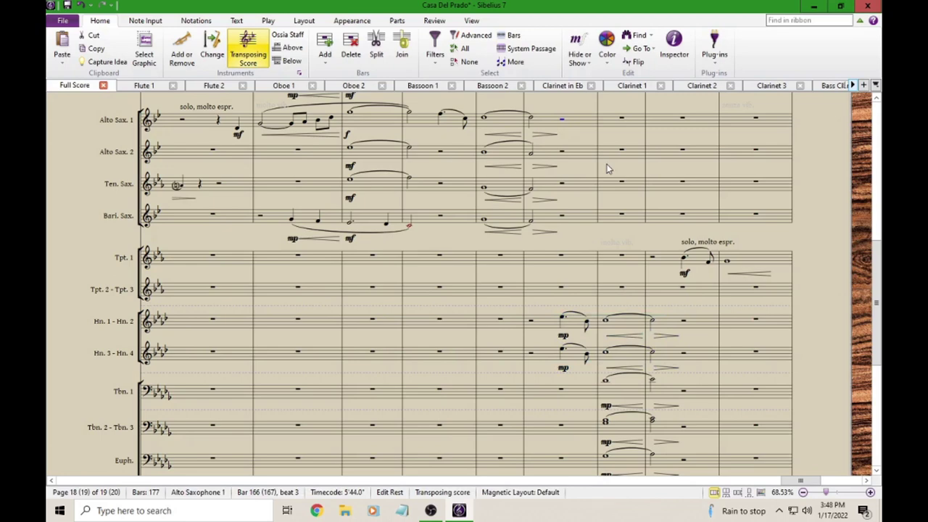
key("ctrl+v")
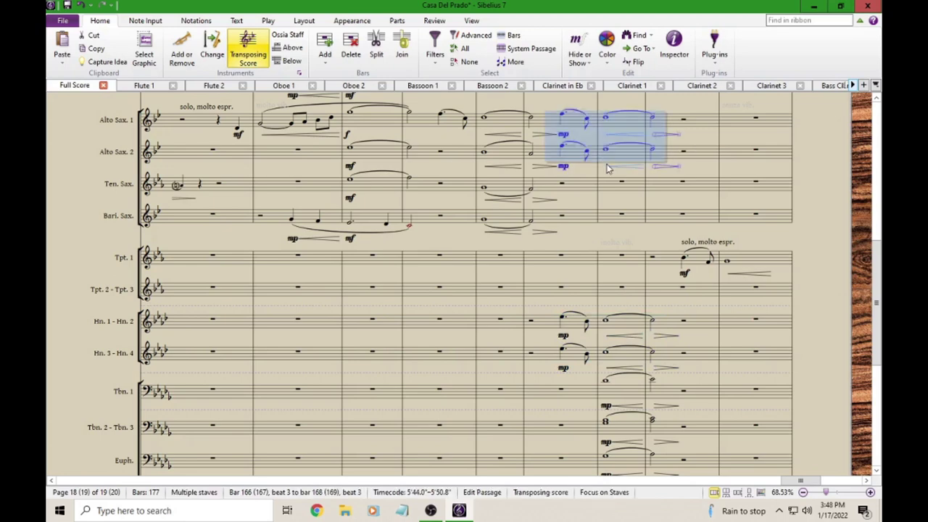
key("Escape")
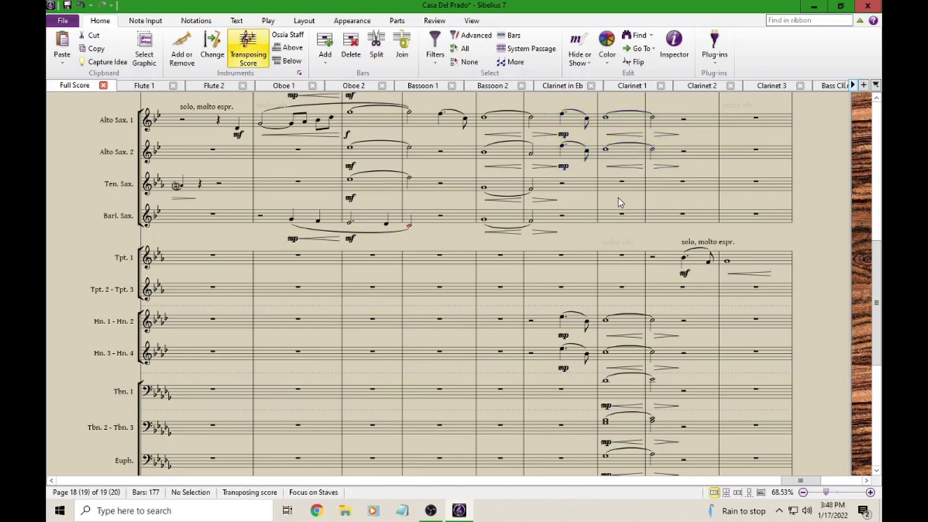
Select the pasted notes from the first Alto Sax 1 note to the last Alto Sax 2 note in bar 168
left_click(562, 116)
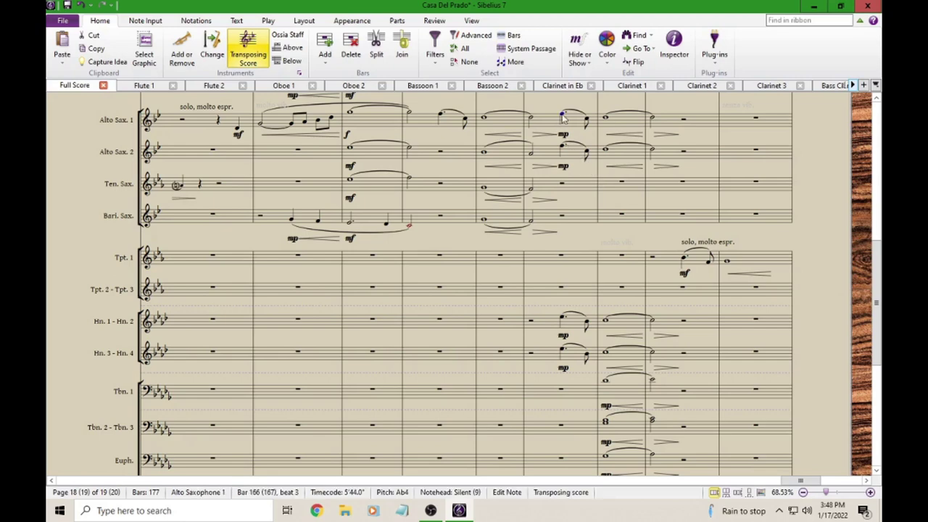
left_click(652, 153, "shift")
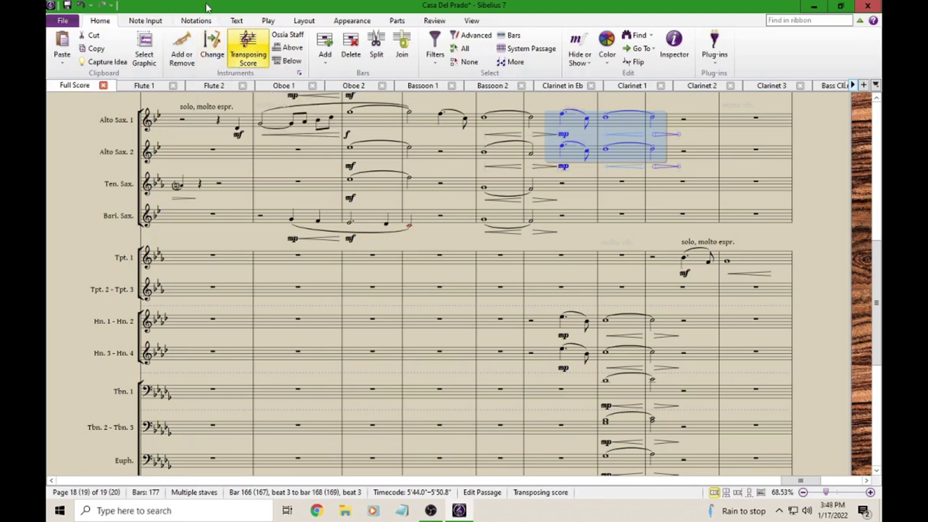
left_click(196, 22)
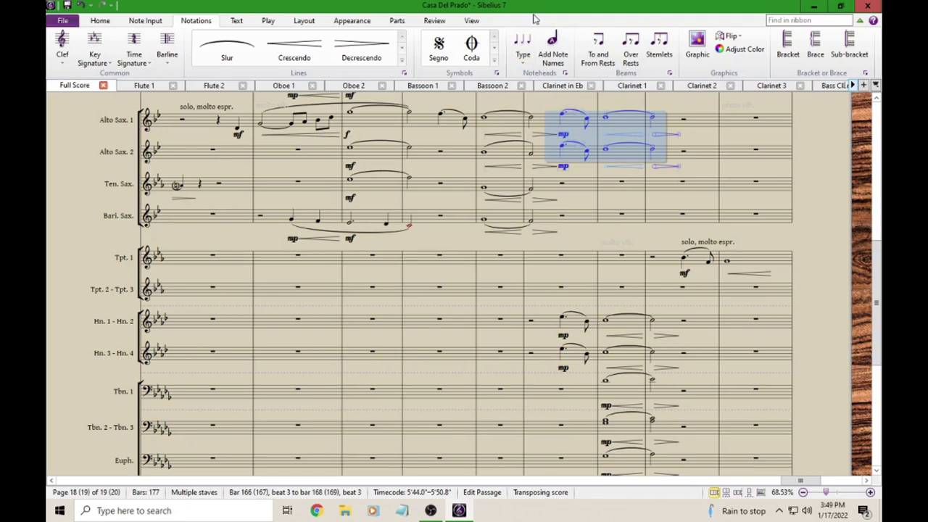
Give the selected Alto Sax 1 and 2 notes the Cues notehead type
left_click(523, 58)
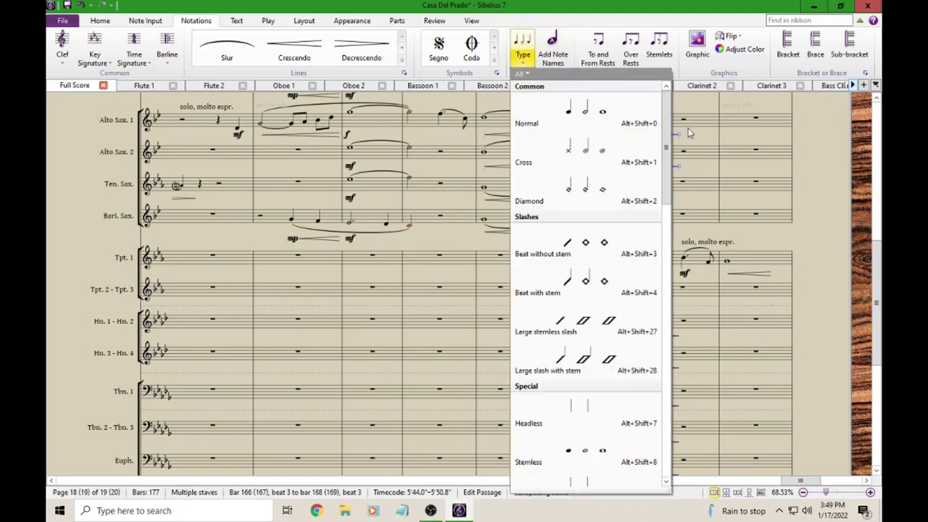
left_click_drag(665, 133, 662, 404)
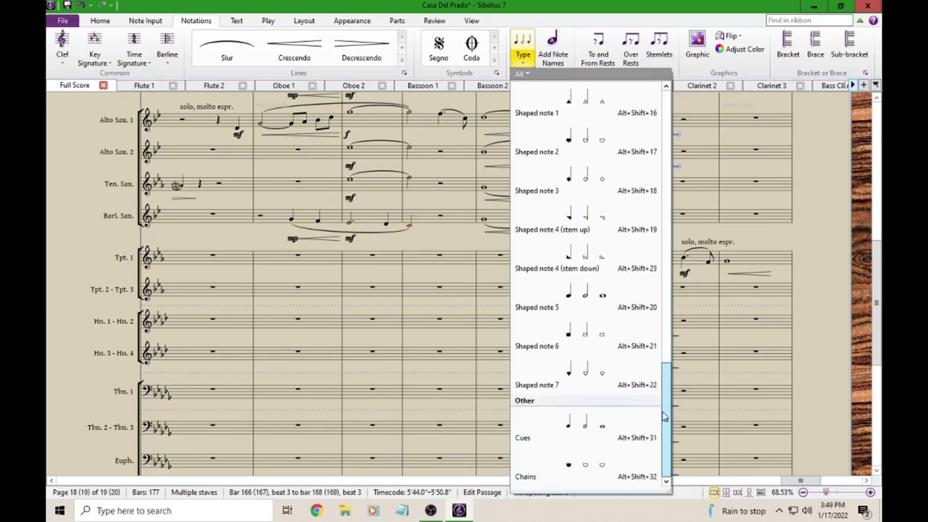
left_click(599, 431)
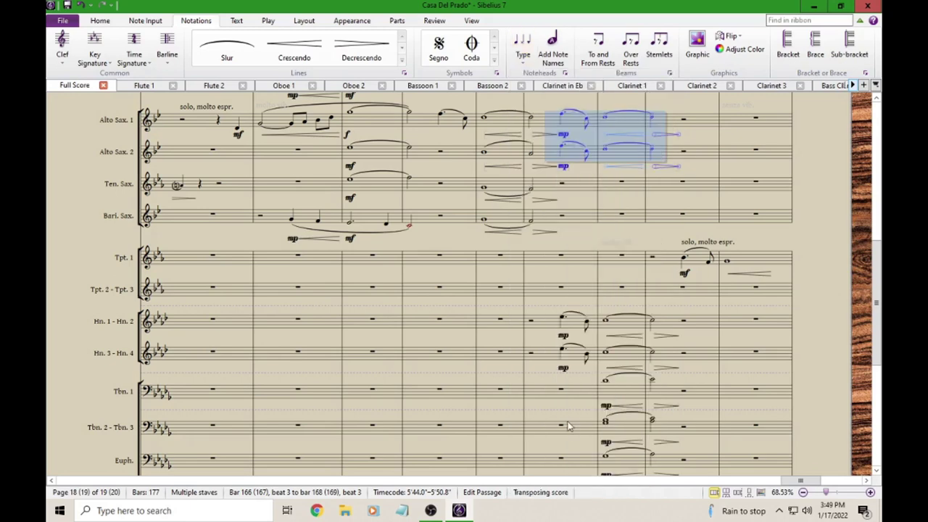
left_click(698, 140)
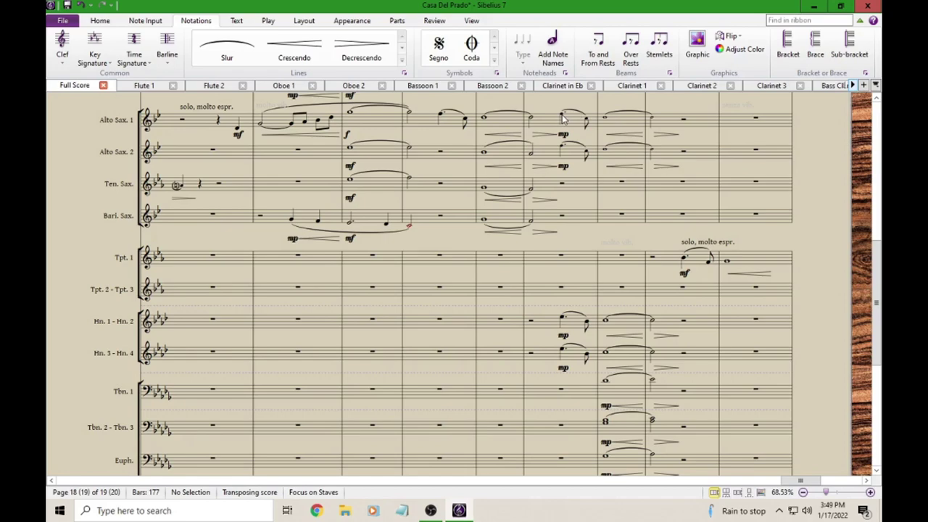
left_click(871, 492)
Add the technique text '(hns.)' above the first Alto Sax 1 cue note
left_click_drag(688, 171, 592, 336)
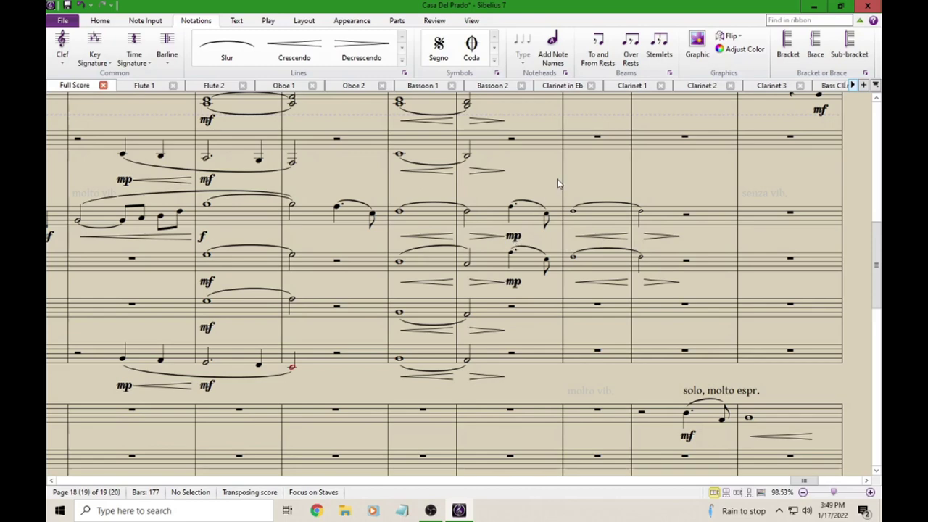
left_click(510, 209)
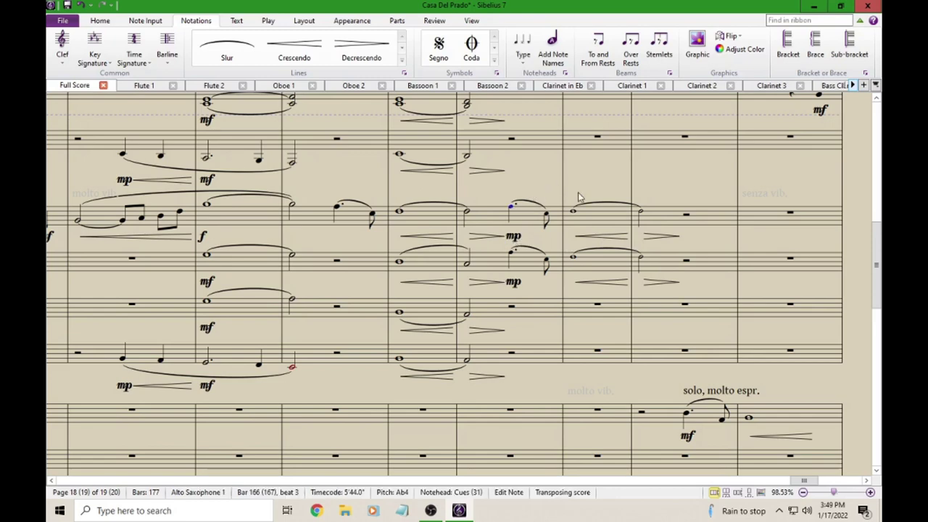
key("ctrl+t")
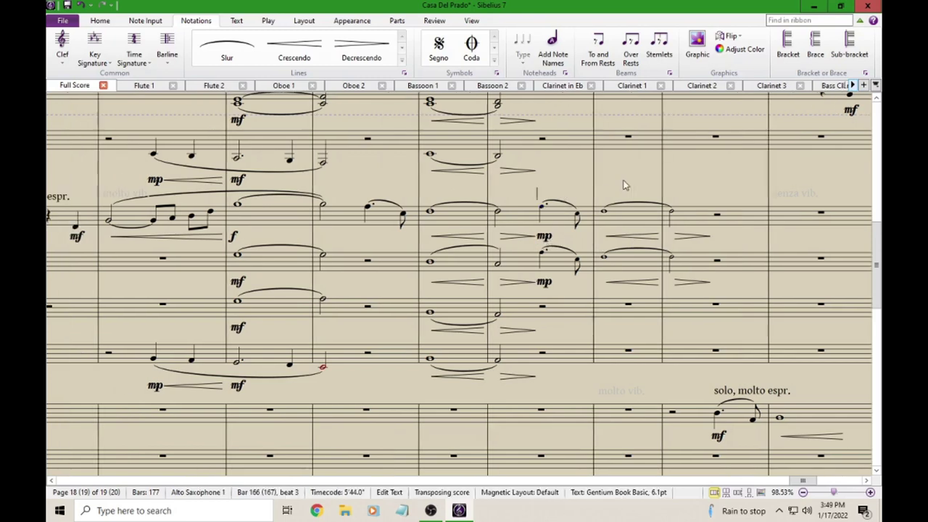
type("(hns.)")
key("Escape")
key("Escape")
Copy the (hns.) label onto the first Alto Sax 2 cue note
left_click(558, 200)
left_click(551, 252, "alt")
key("Escape")
scroll(530, 202, "right", 1)
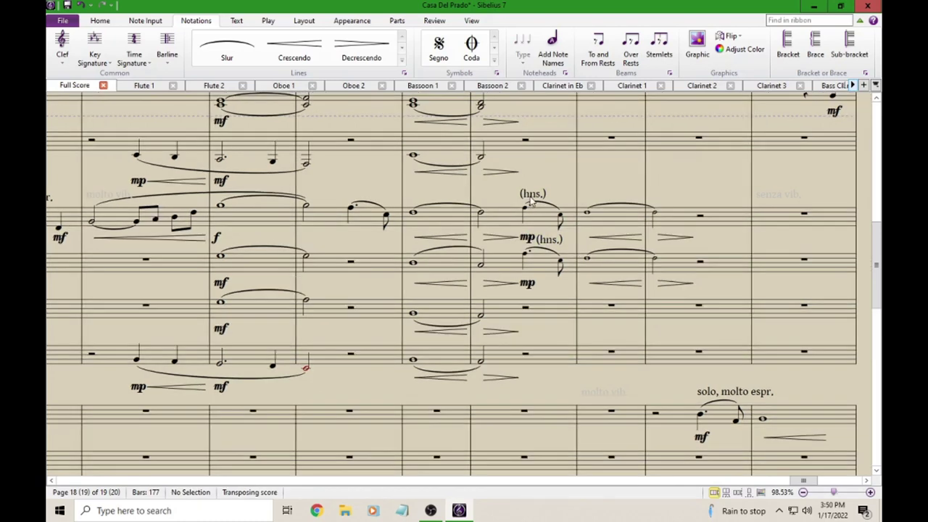
left_click(531, 202)
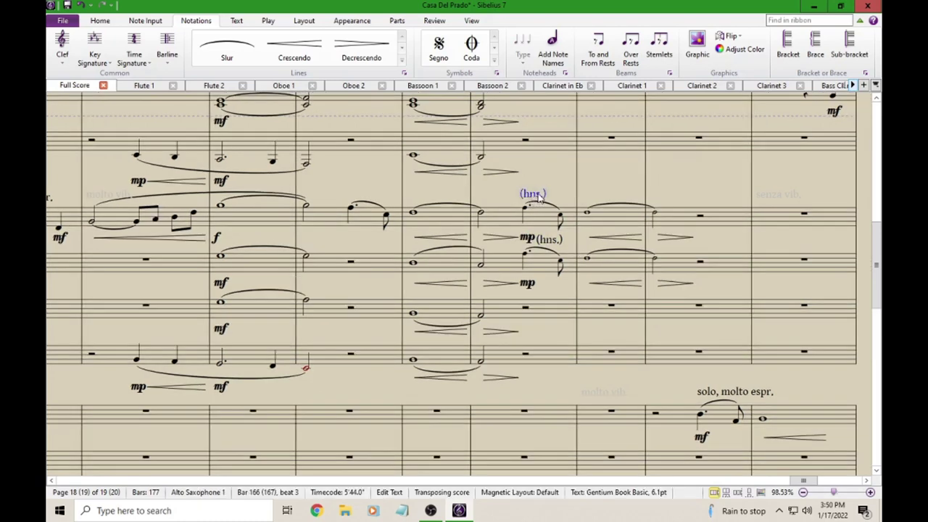
Make the (hns.) labels in Alto Sax 1 and 2 cue-sized in the Inspector
right_click(538, 198)
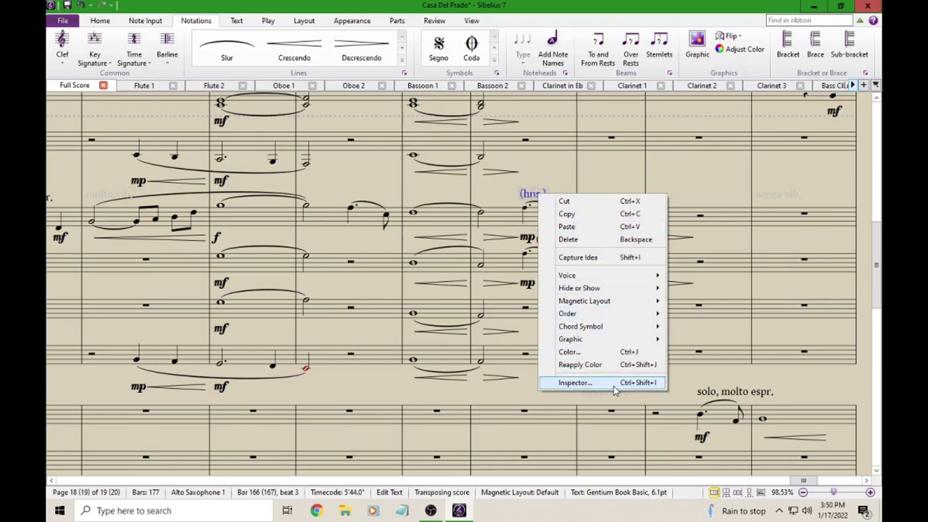
left_click(704, 162)
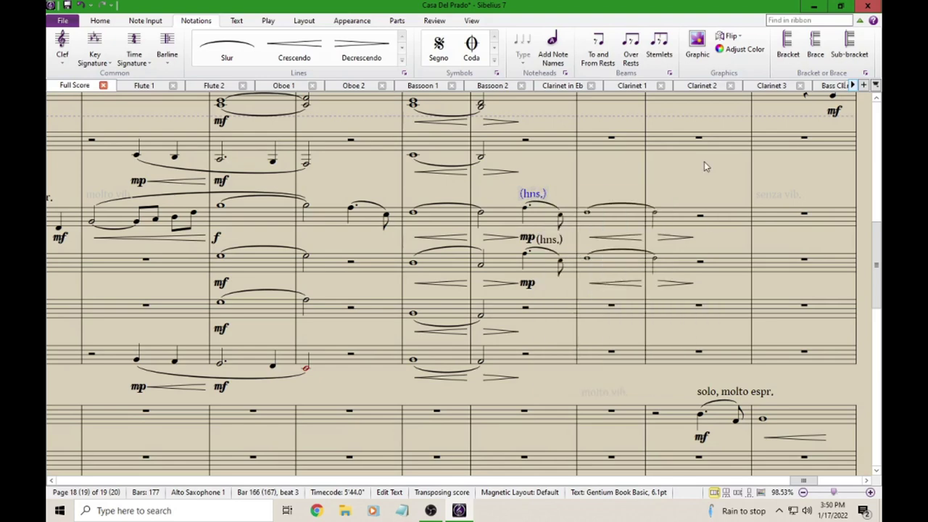
left_click(530, 200)
key("ctrl+alt+i")
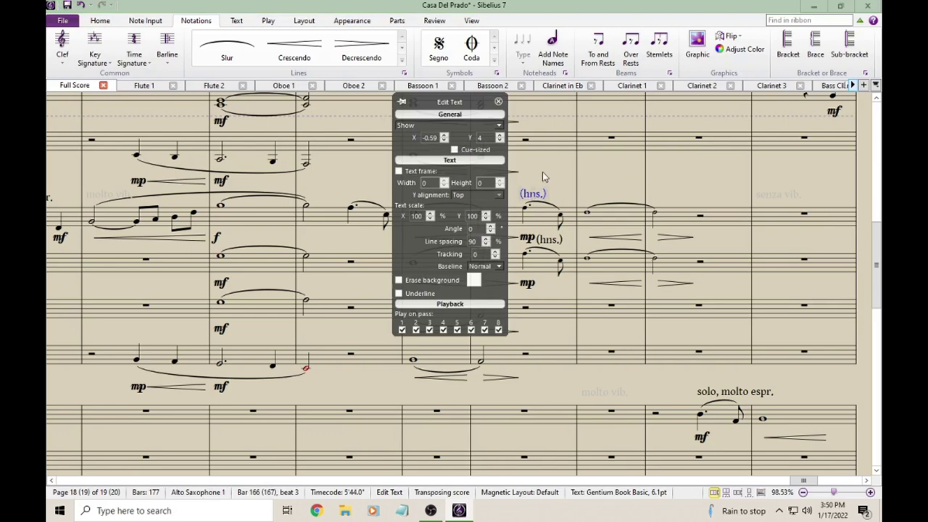
left_click(454, 149)
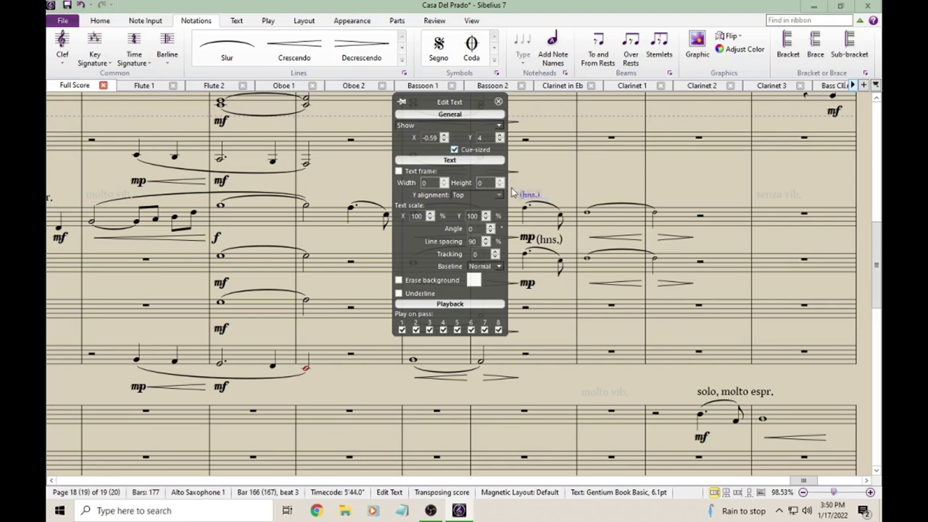
left_click(498, 101)
left_click(562, 173)
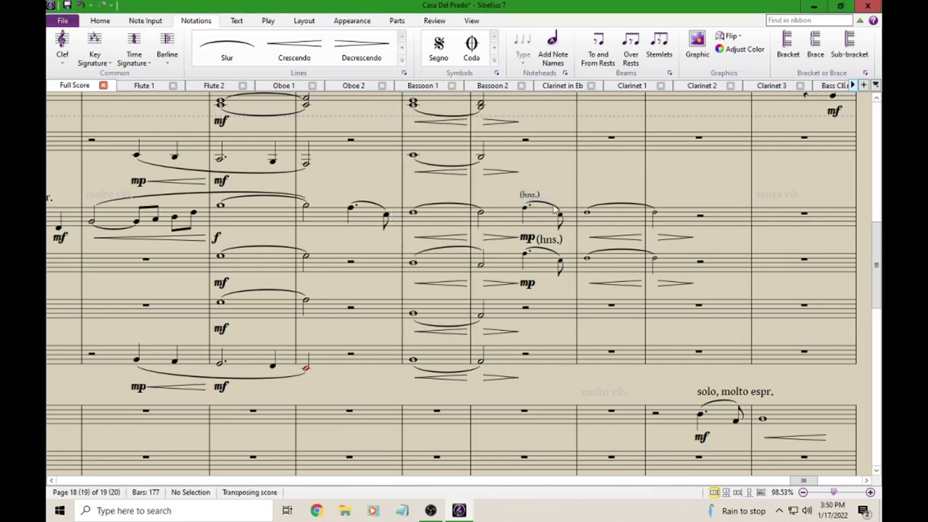
left_click(557, 246)
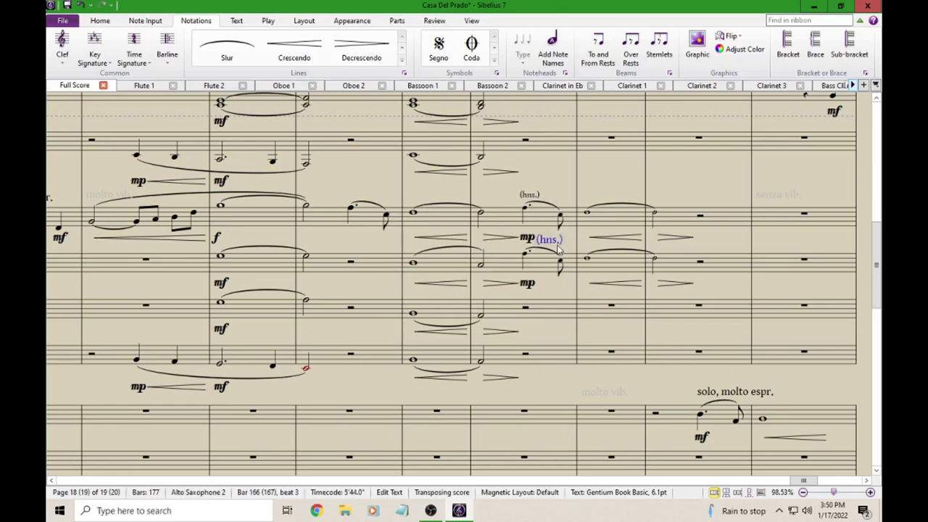
key("ctrl+alt+i")
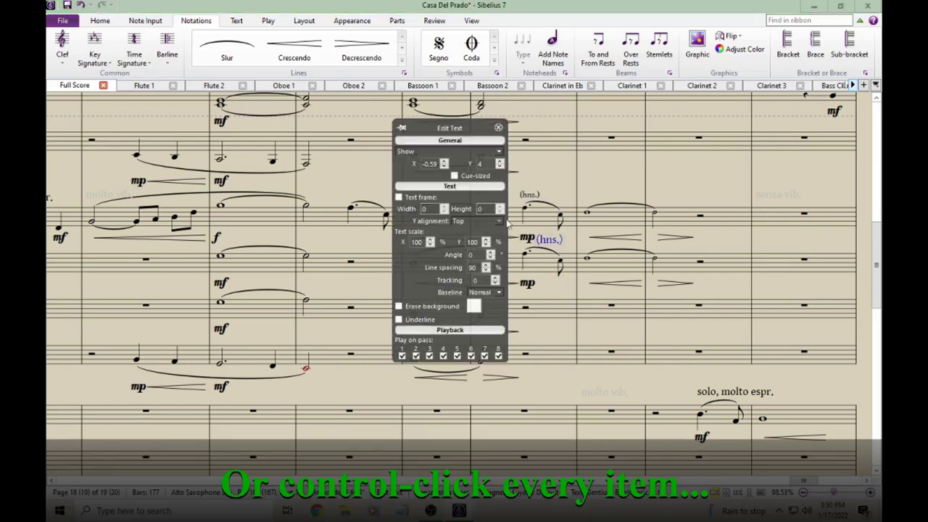
left_click(455, 175)
key("ctrl+alt+i")
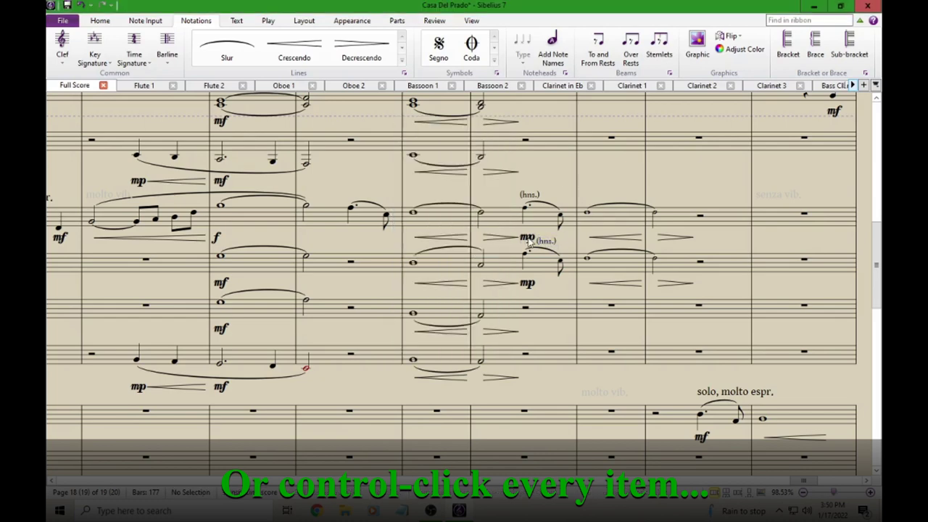
Make the upper and lower mp dynamics cue-sized as well
left_click(528, 238)
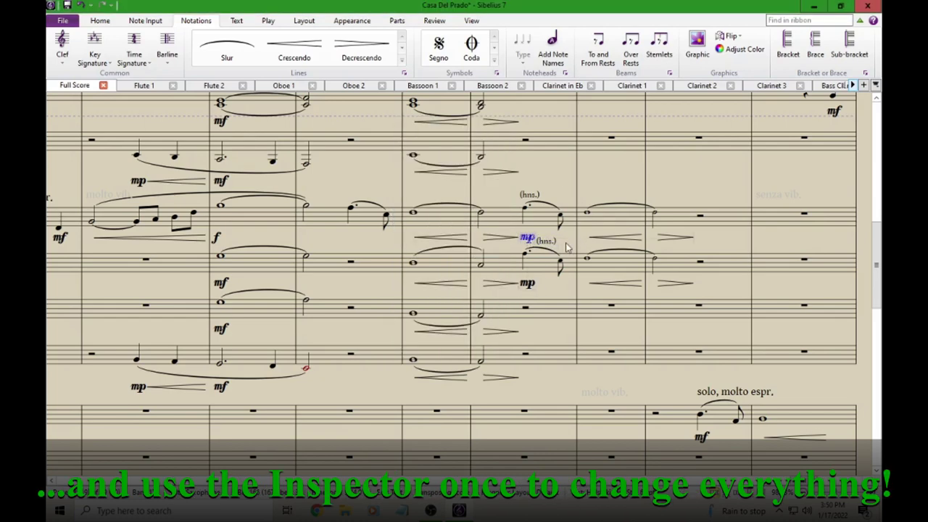
key("ctrl+alt+i")
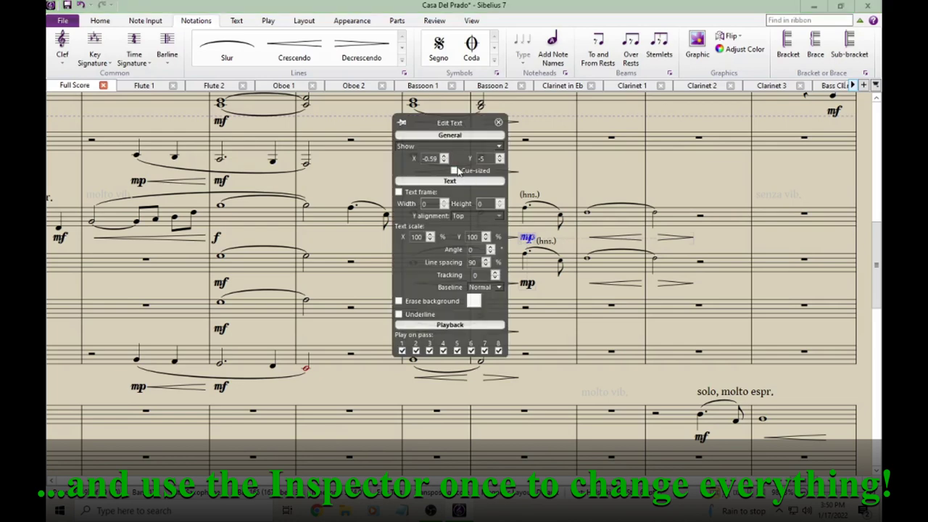
left_click(455, 170)
left_click(498, 122)
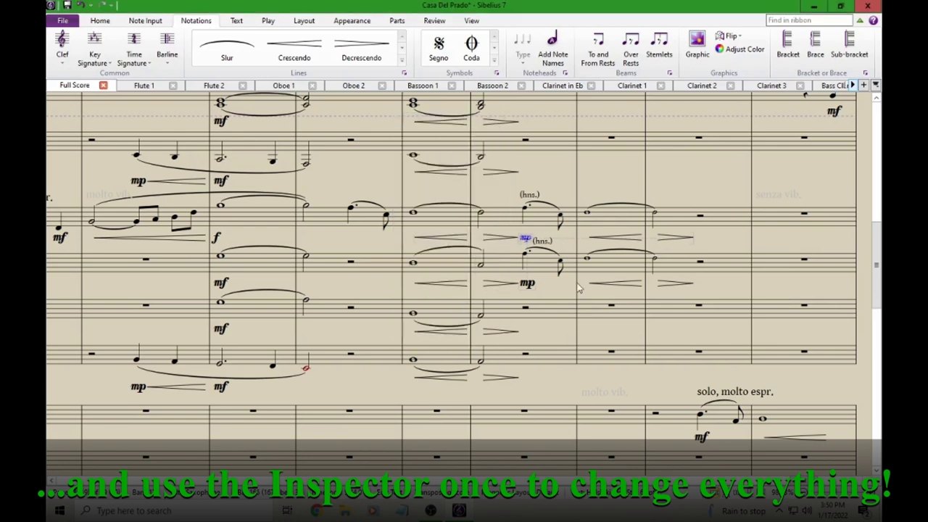
left_click(527, 285)
key("ctrl+alt+i")
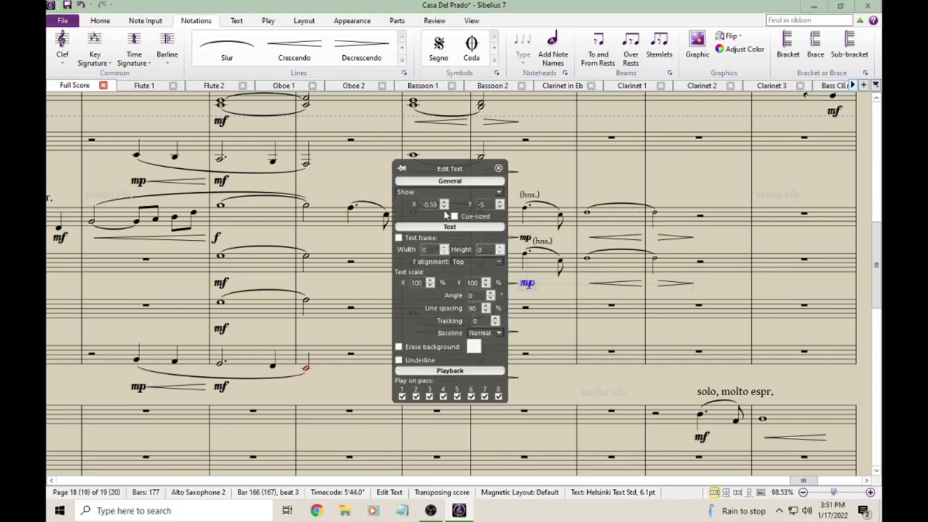
left_click(498, 168)
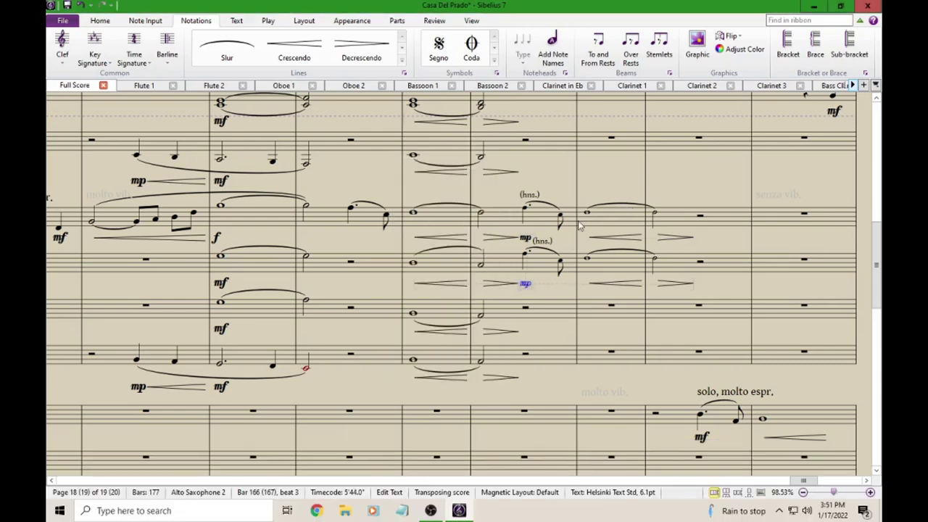
key("Escape")
left_click(634, 238)
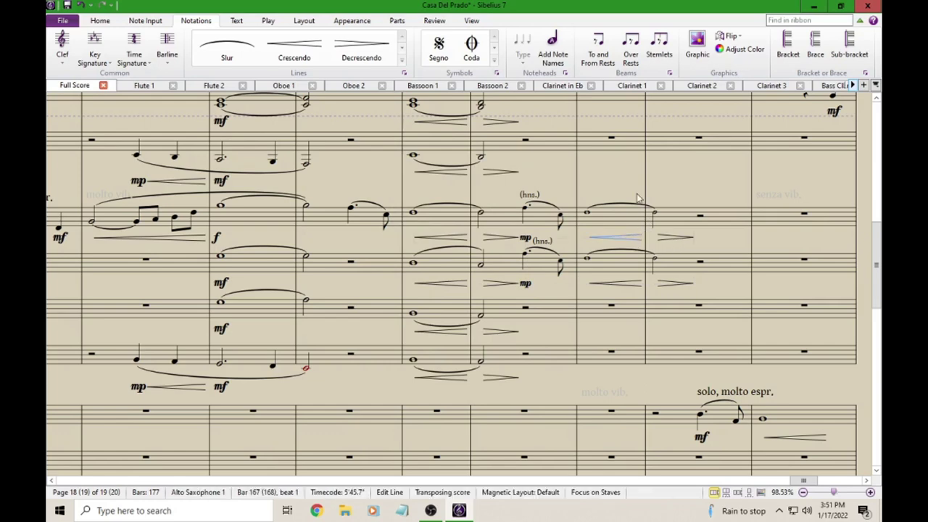
Tick Cue-sized for the Alto Sax 1 crescendo in bar 167 and decrescendo in bar 168
key("ctrl+shift+i")
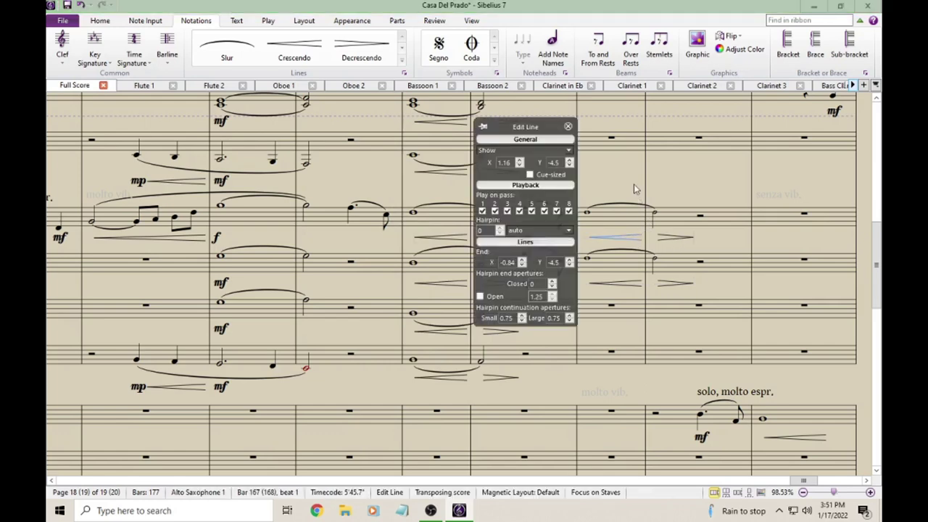
left_click(530, 175)
left_click(569, 127)
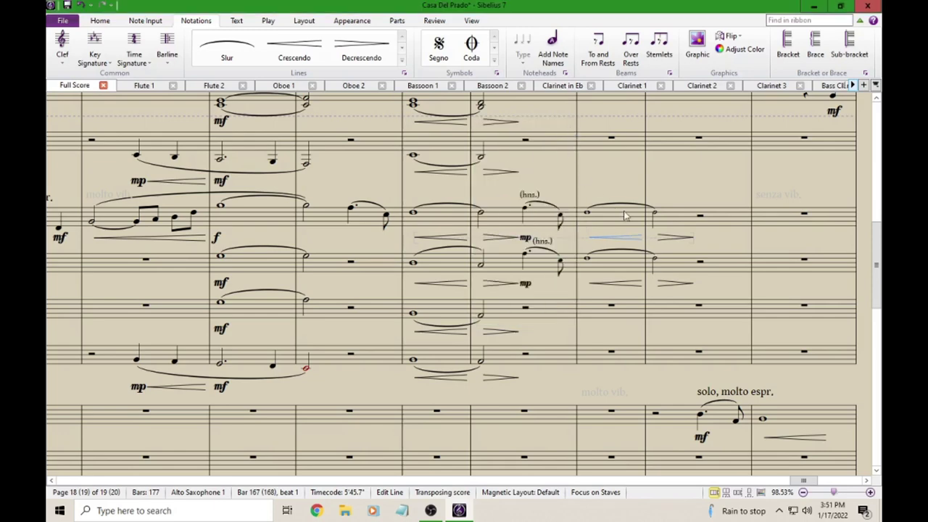
key("Escape")
left_click(675, 238)
key("ctrl+shift+i")
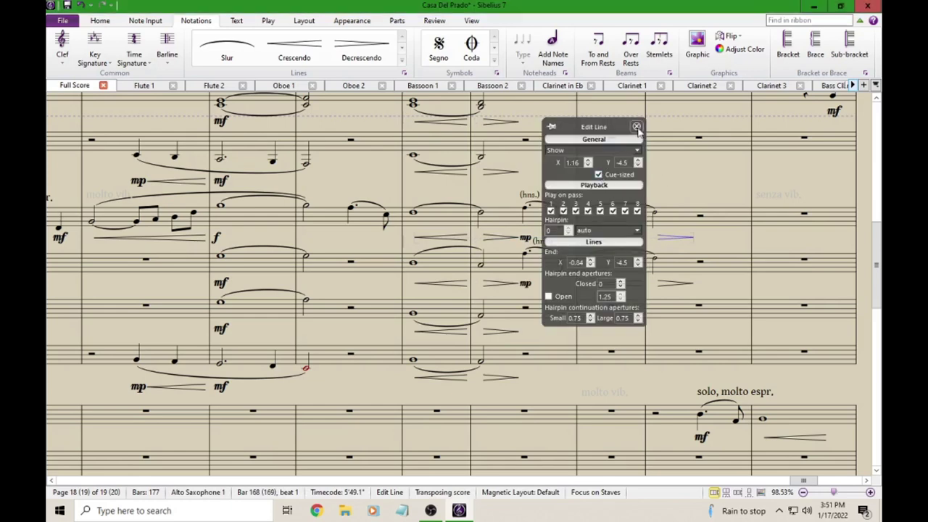
left_click(637, 127)
left_click(698, 183)
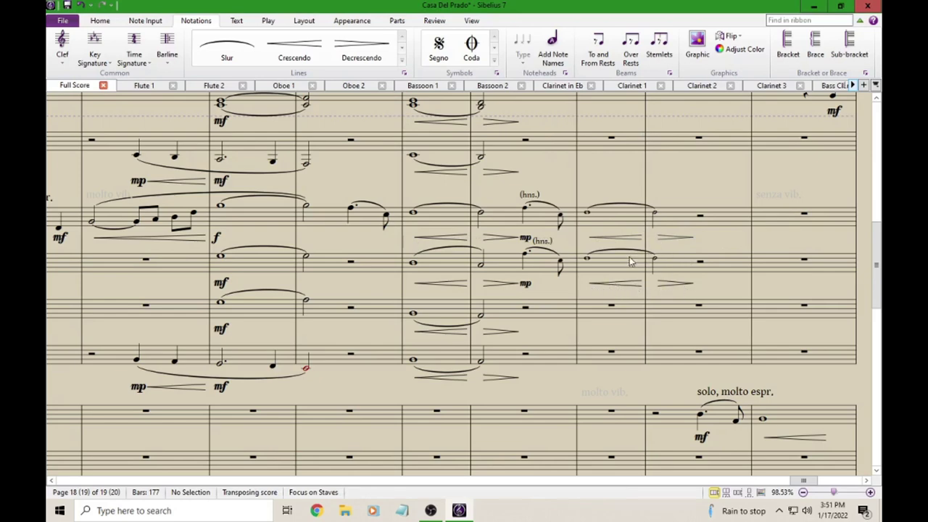
left_click(628, 284)
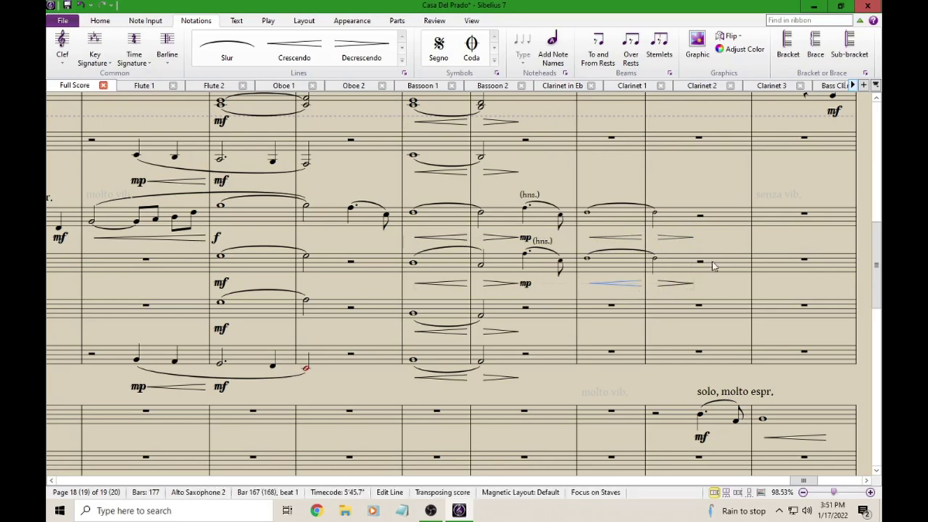
Tick Cue-sized for the Alto Sax 2 crescendo in bar 167 and decrescendo in bar 168
key("ctrl+shift+i")
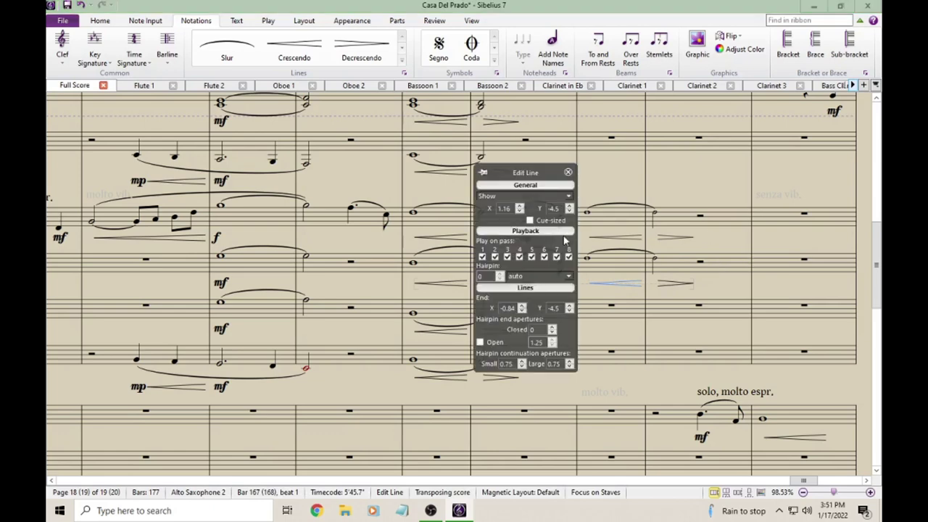
left_click(530, 221)
left_click(568, 173)
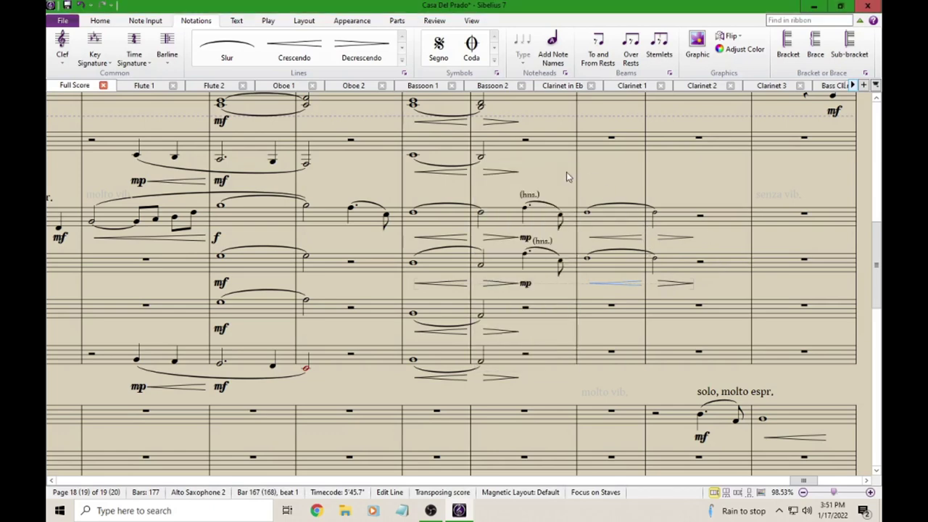
left_click(665, 283)
key("ctrl+shift+i")
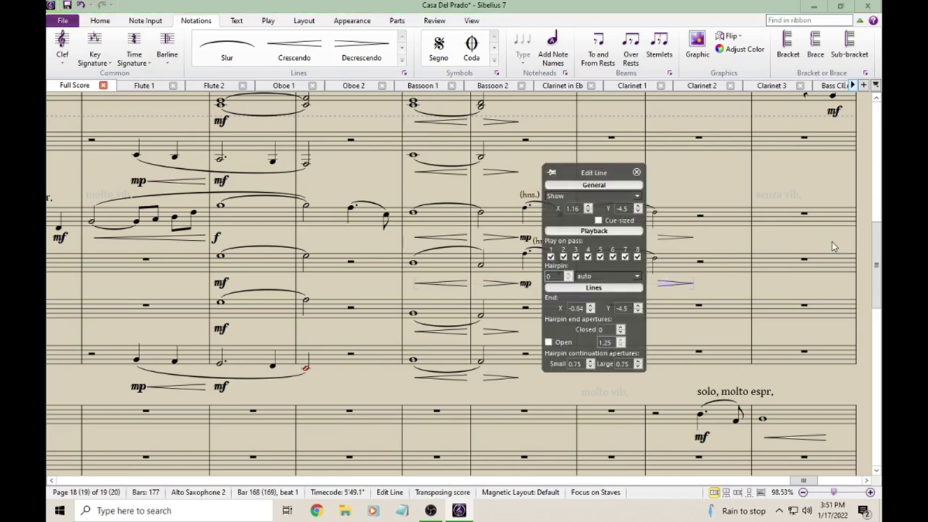
left_click(598, 219)
left_click(636, 173)
key("Escape")
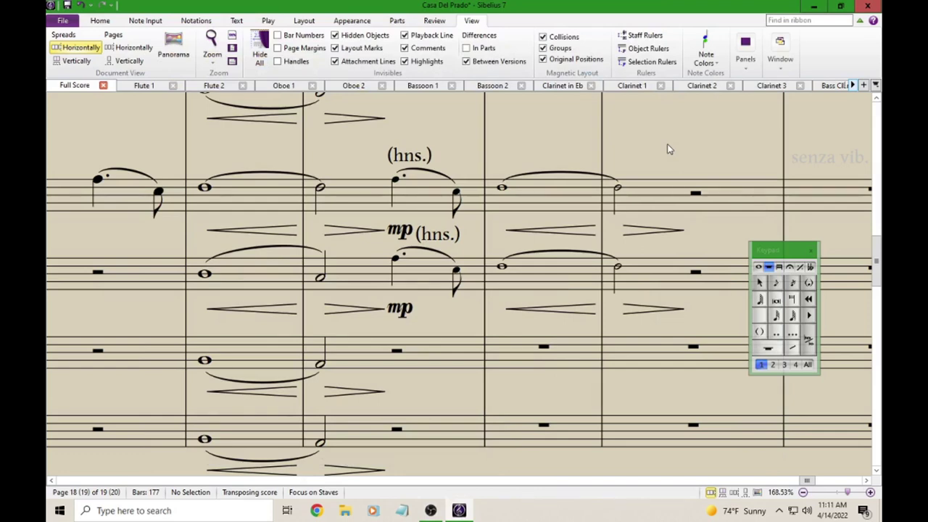
Multi-select both (hns.) labels, both mp markings and the four Alto Sax hairpins
left_click(417, 162)
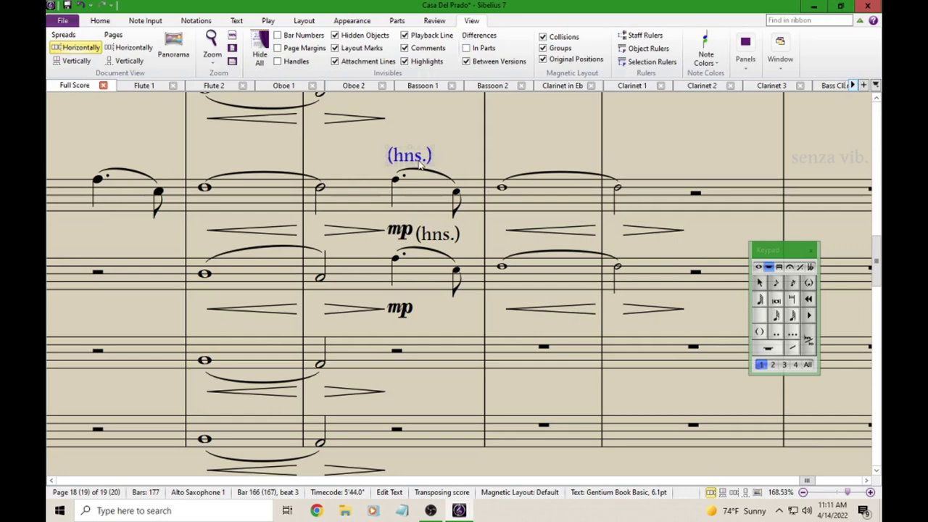
left_click(400, 235, "ctrl")
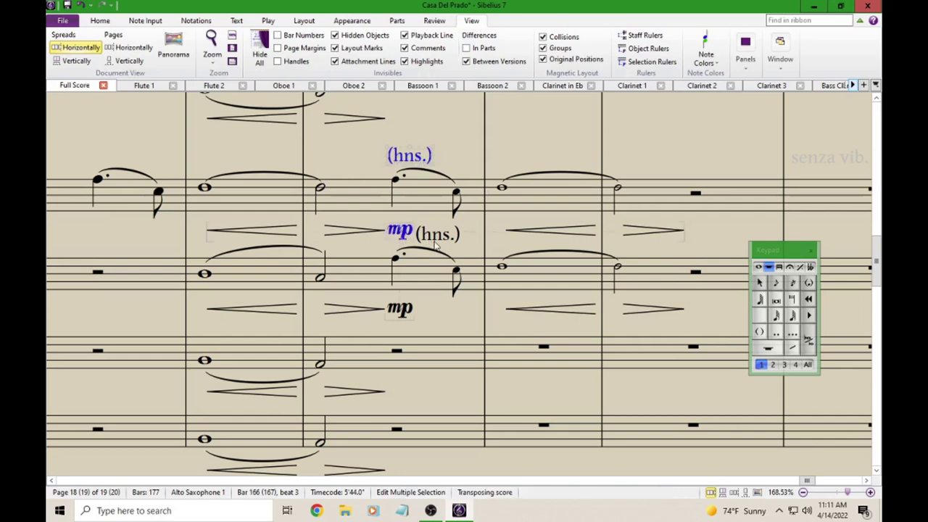
left_click(404, 309, "ctrl")
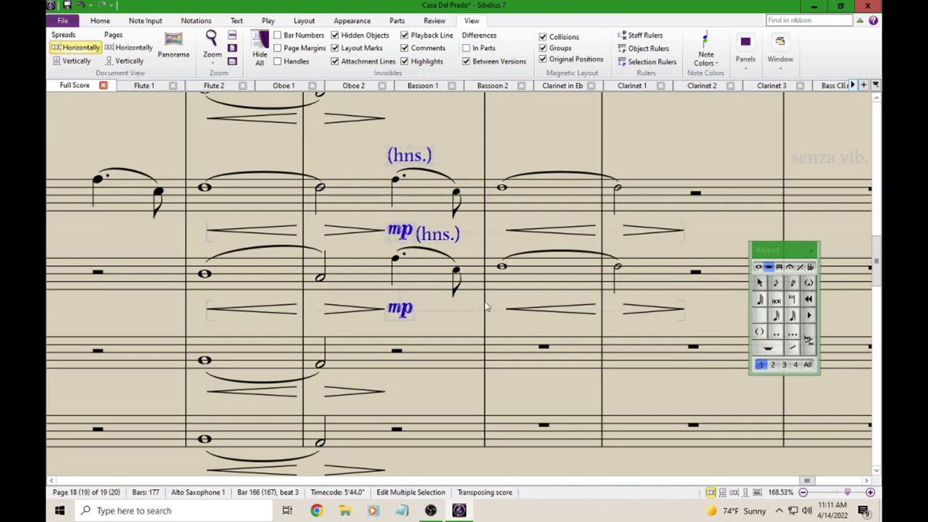
left_click(571, 231, "ctrl")
left_click(653, 232, "ctrl")
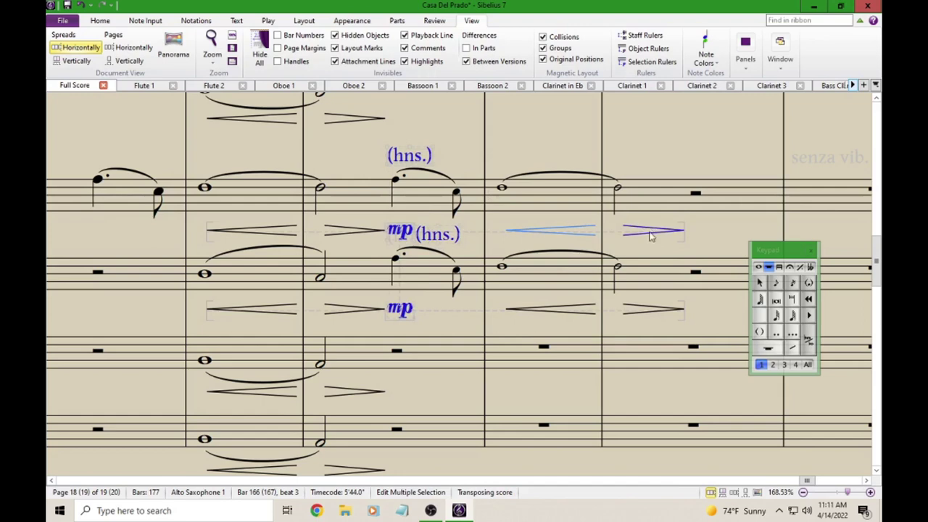
left_click(575, 309, "ctrl")
left_click(630, 311, "ctrl")
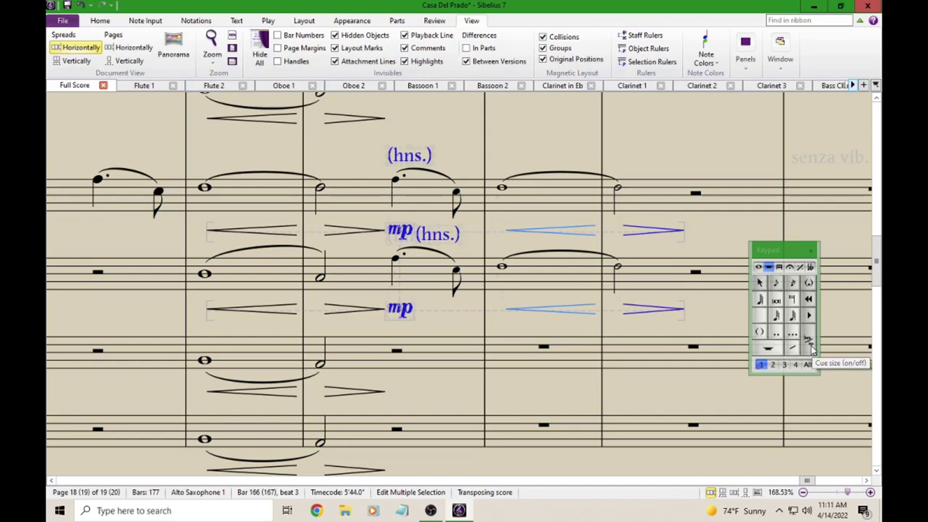
Apply the Keypad's Cue size to all selected (hns.), mp and hairpin markings
left_click(810, 344)
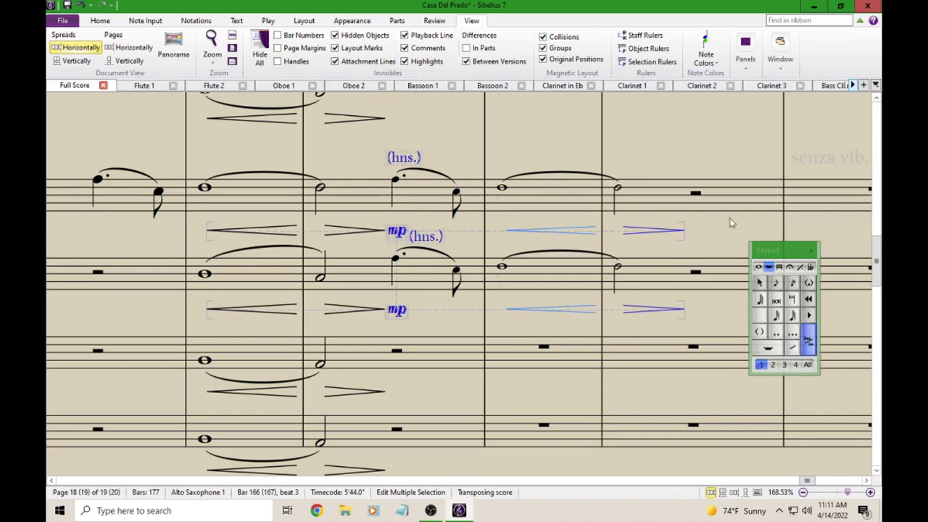
left_click(708, 238)
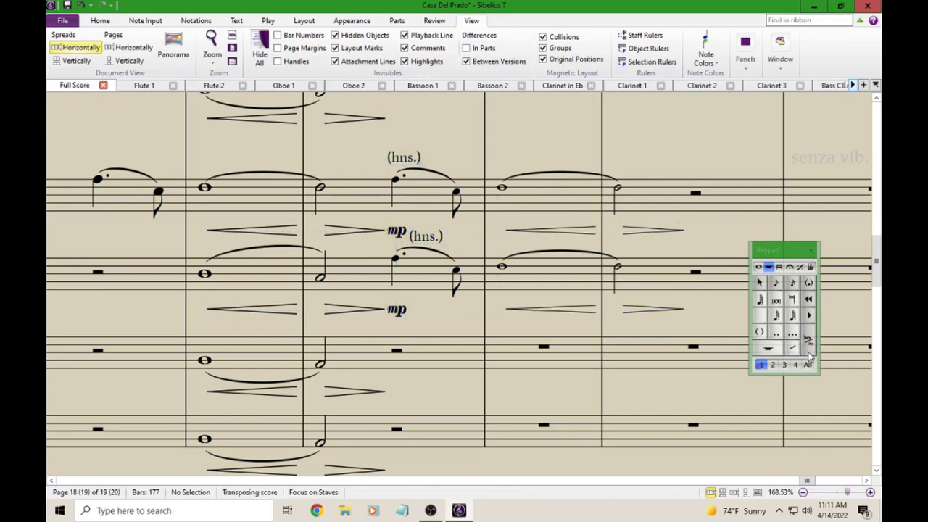